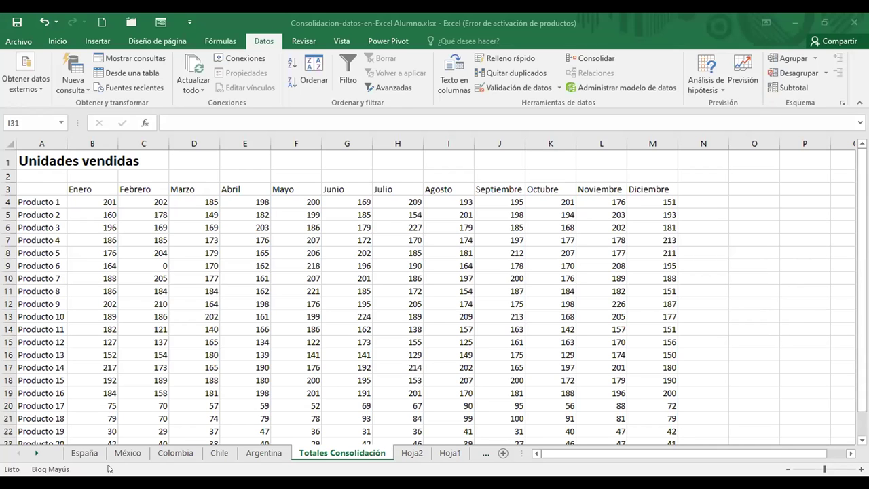
click(79, 201)
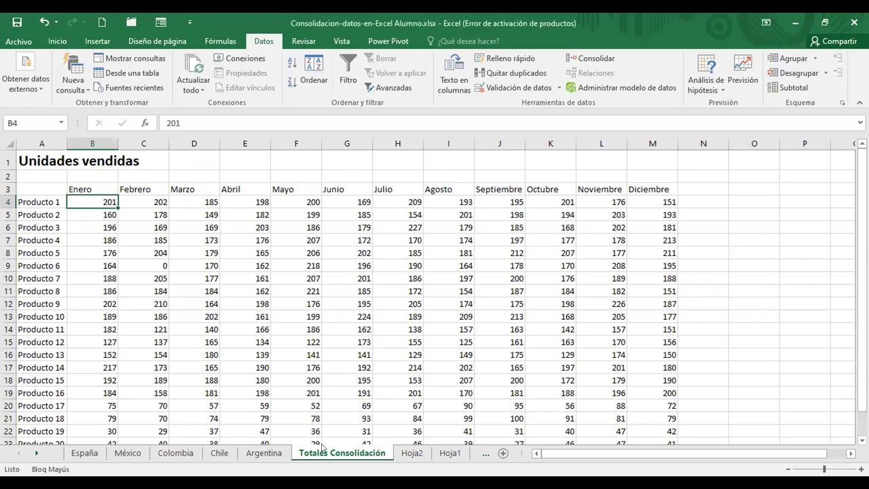
click(34, 454)
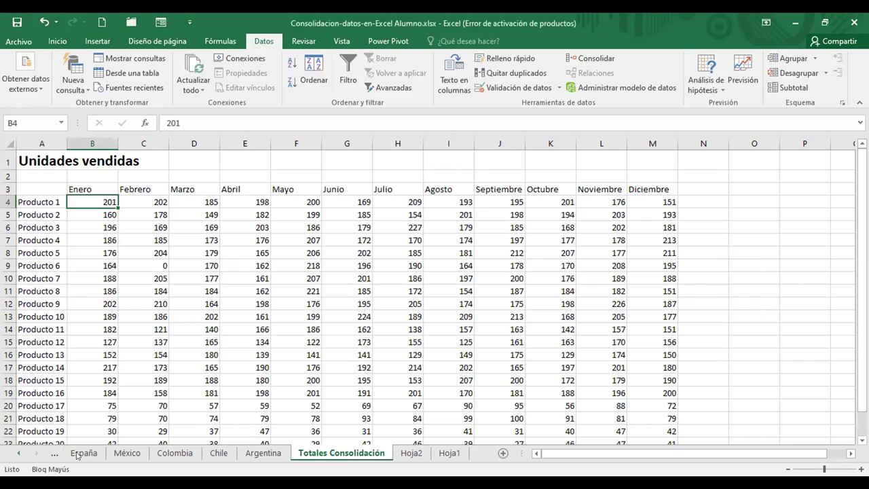
click(96, 451)
click(585, 61)
click(36, 285)
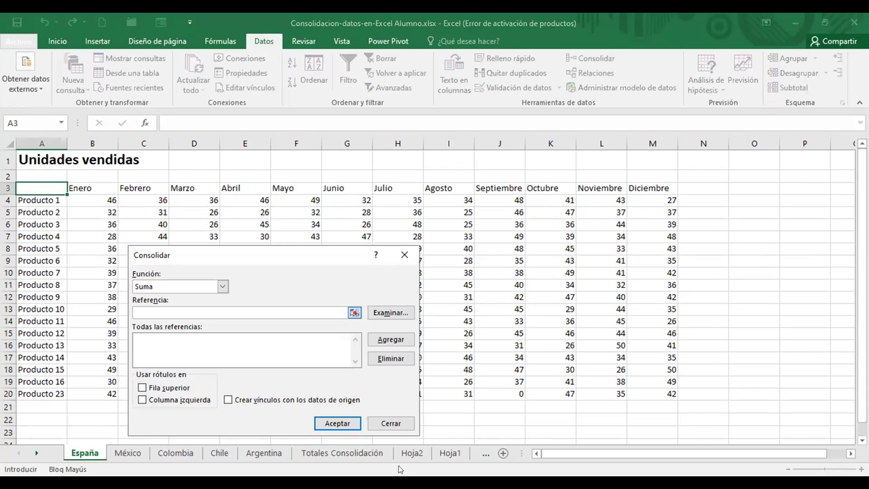
click(392, 424)
- Consolidate the listed country ranges on Totales Consolidación from cell B4, using Suma with top-row and left-column labels
click(368, 451)
click(585, 61)
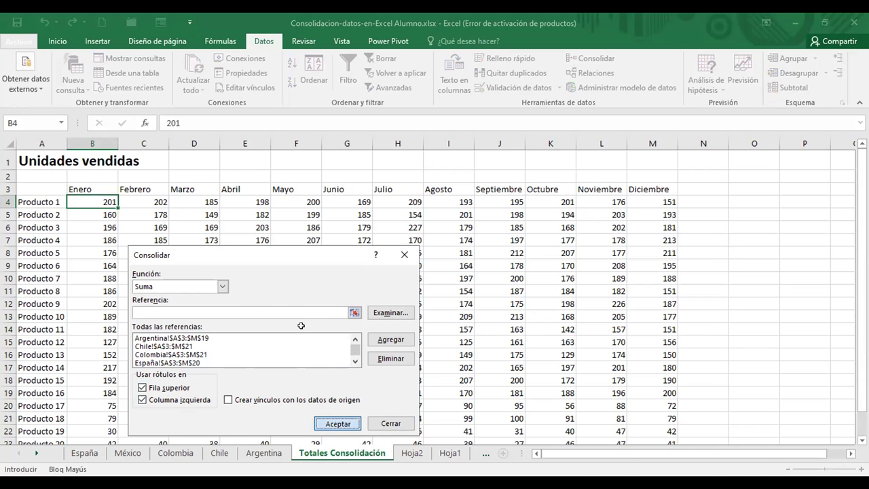
key(Return)
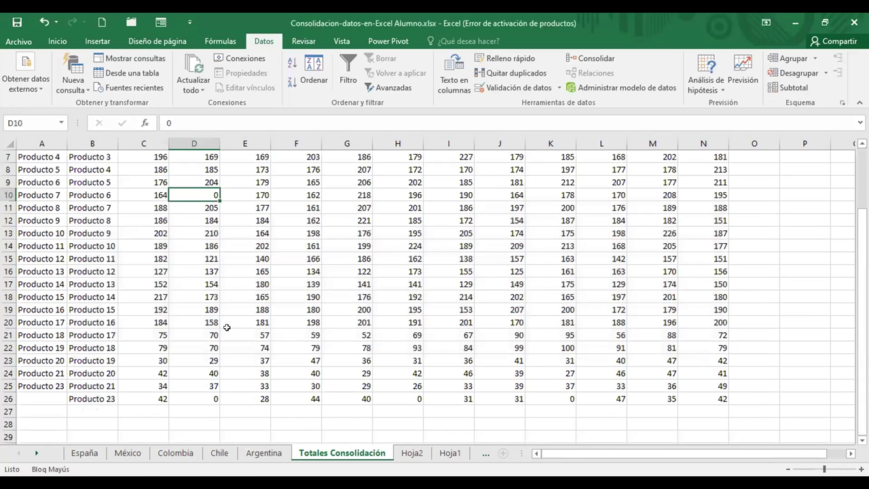
- Compare the consolidated table on Totales Consolidación with the source data on the Argentina sheet
scroll(227, 327, up, 2)
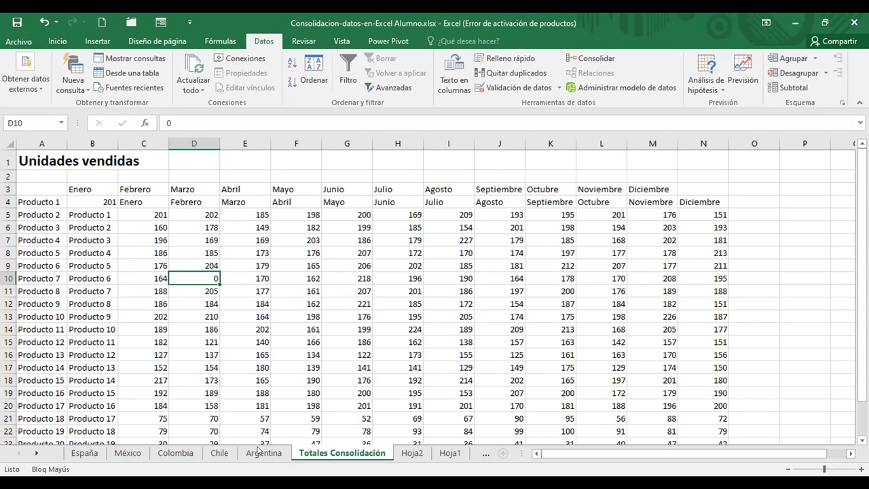
scroll(228, 370, down, 1)
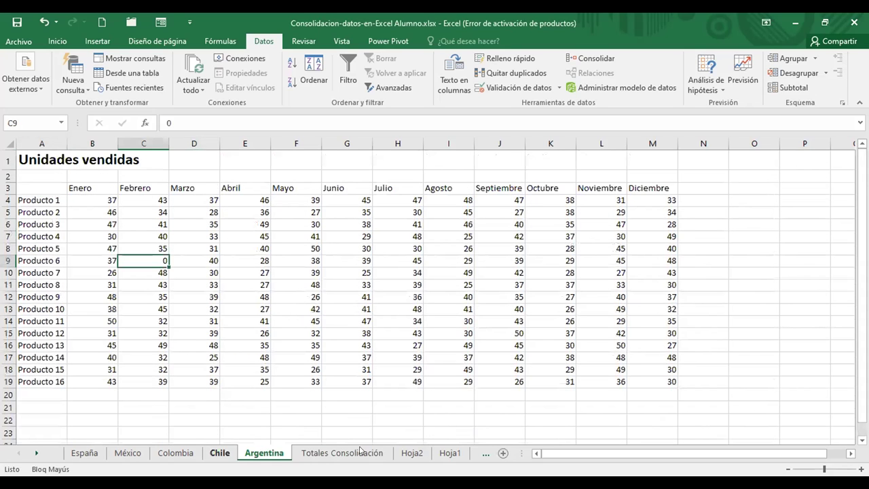
click(361, 450)
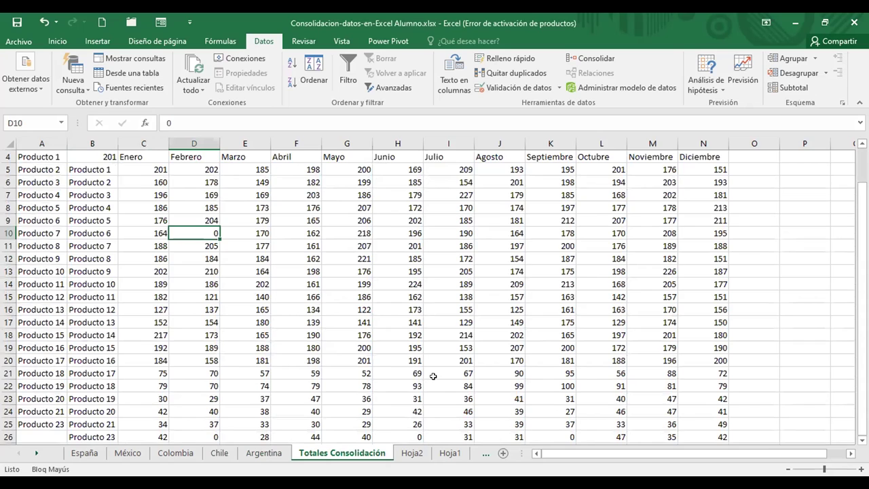
scroll(433, 375, up, 1)
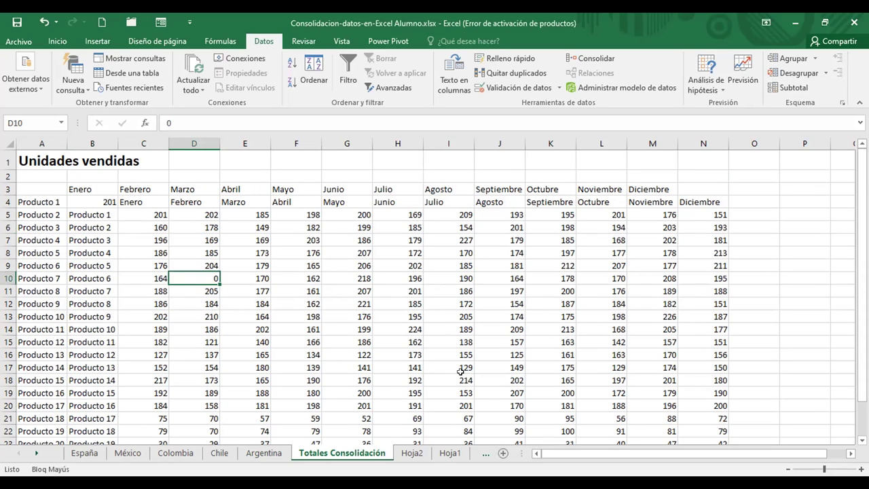
- Check Hoja2 and Hoja1, expanding the Producto 1 and Producto 2 groups on Hoja1 to examine their detail rows, and collapse Producto 1
click(412, 453)
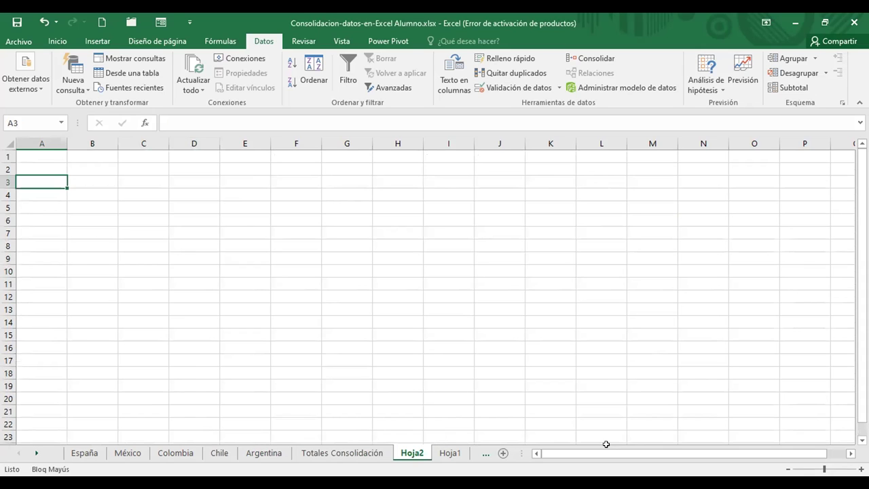
ctrl+click(444, 453)
key(ctrl+Page_Down)
click(6, 201)
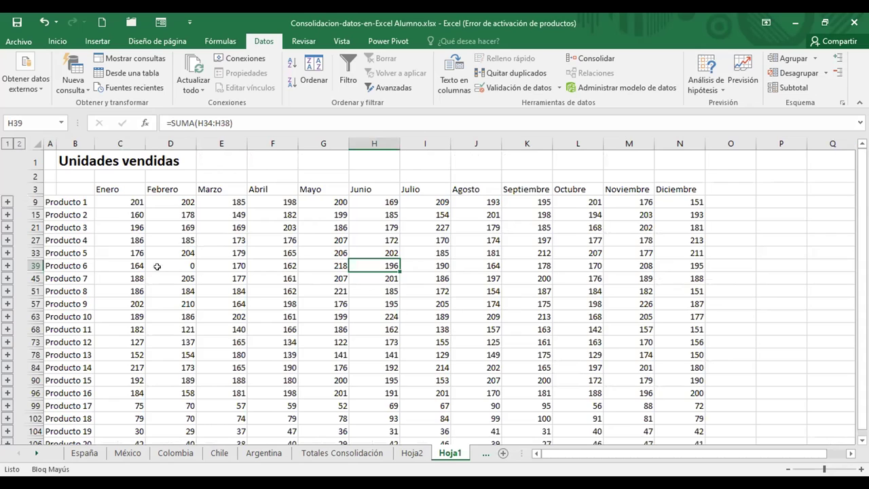
click(7, 277)
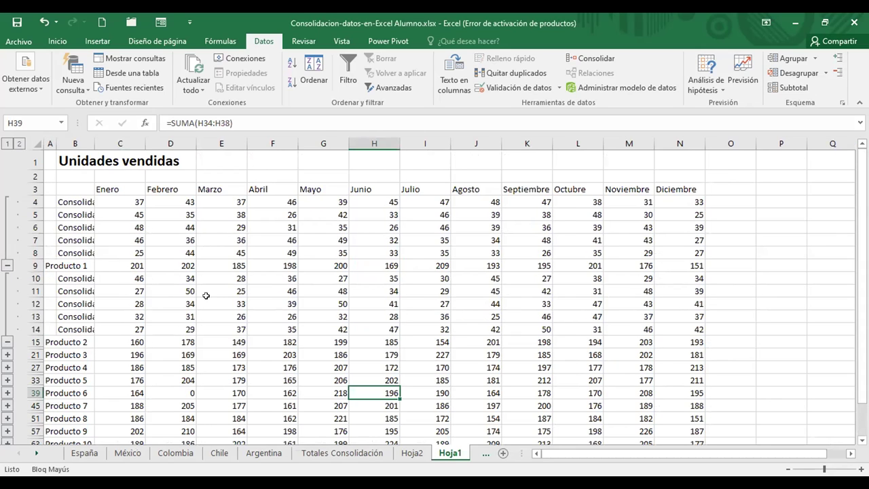
scroll(7, 197, down, 2)
scroll(7, 197, up, 2)
click(6, 266)
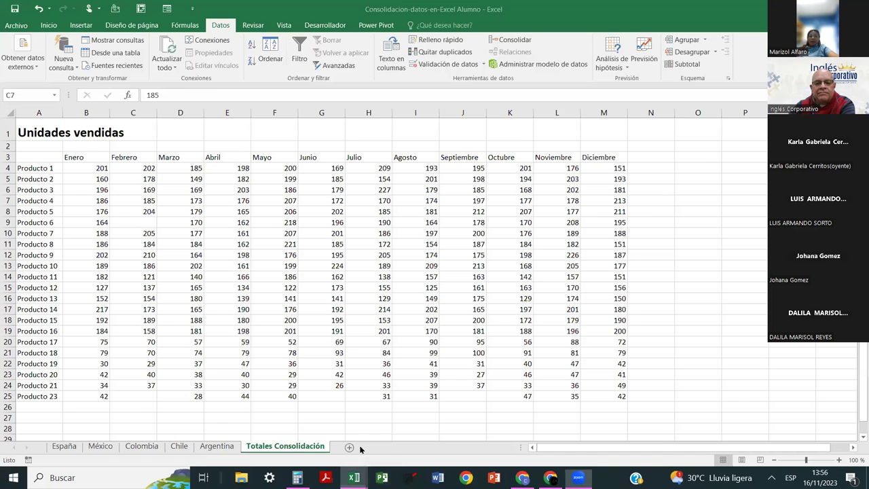
- Review the source tables on the España and México sheets and return to Totales Consolidación
mouse_move(353, 478)
click(594, 430)
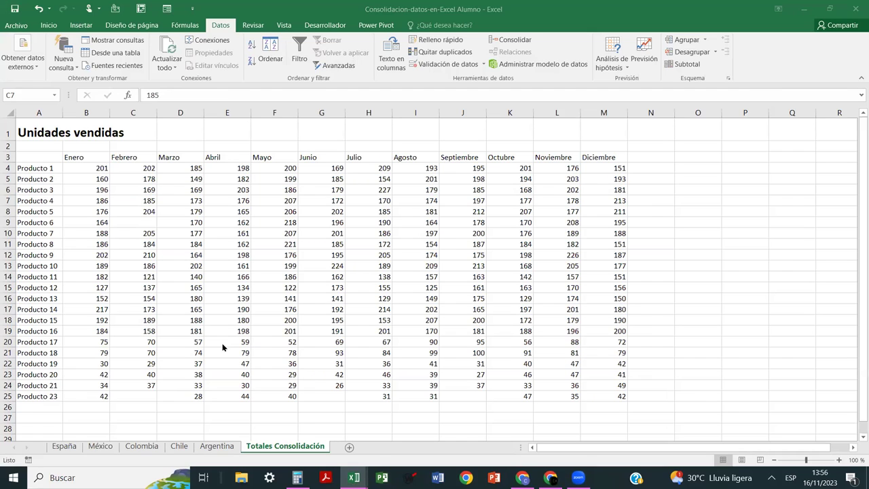
click(63, 443)
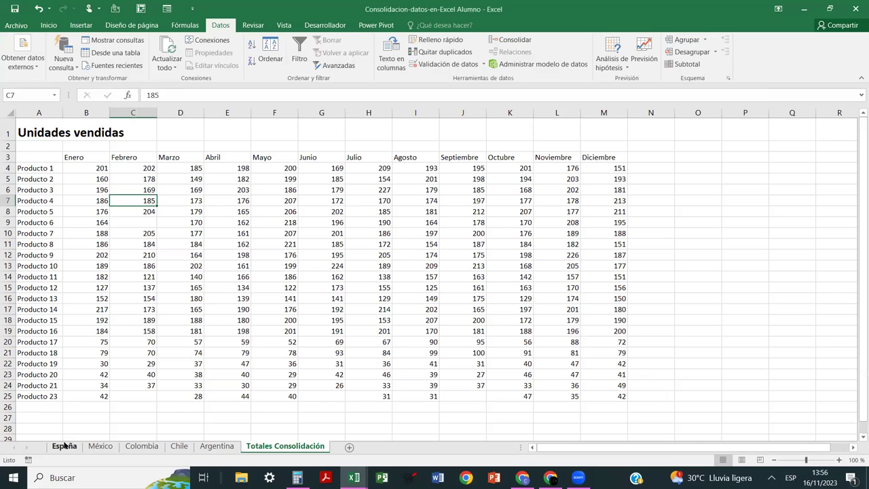
click(64, 447)
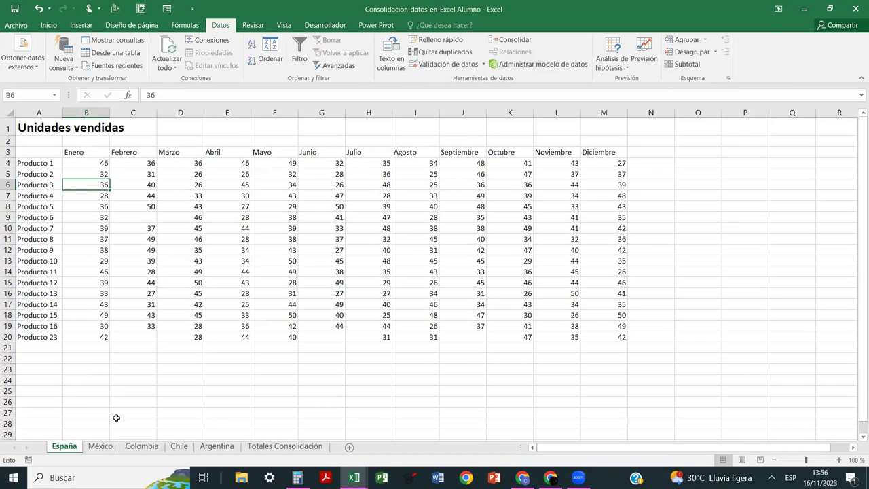
click(96, 448)
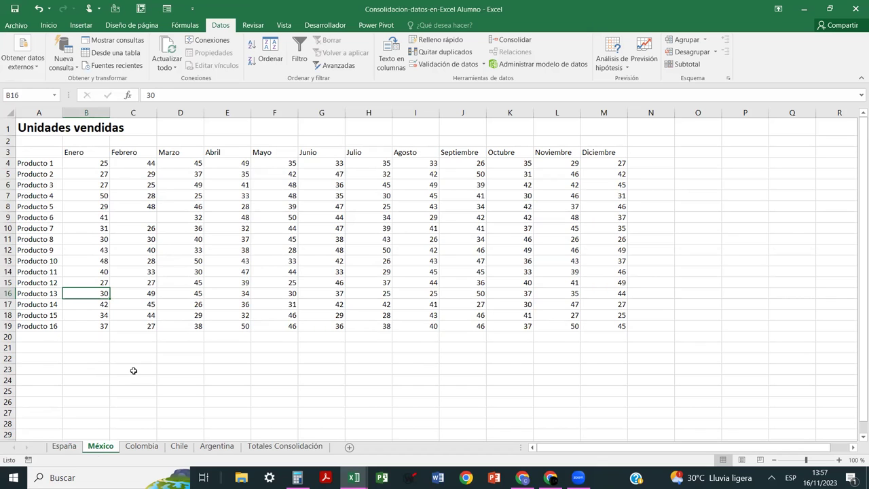
click(283, 446)
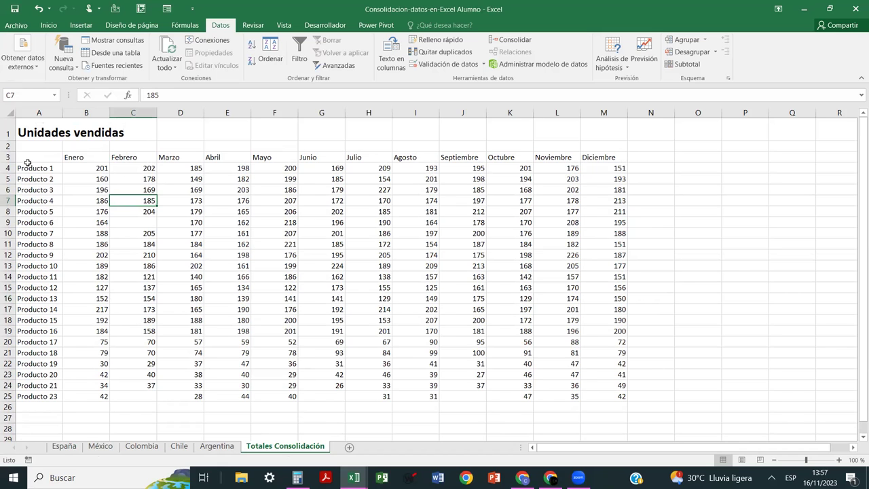
- Highlight the source tables: A3:M21 on the España sheet and A3:M19 on the México sheet
click(64, 447)
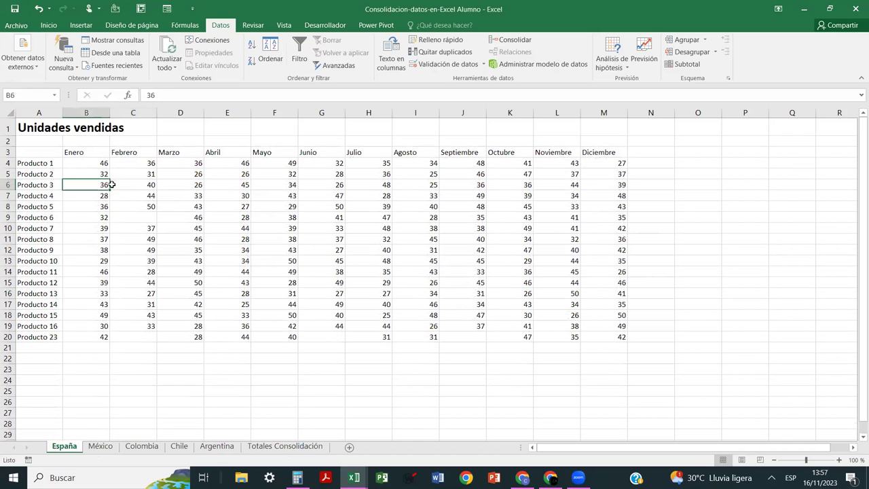
drag(37, 152, 611, 348)
click(101, 447)
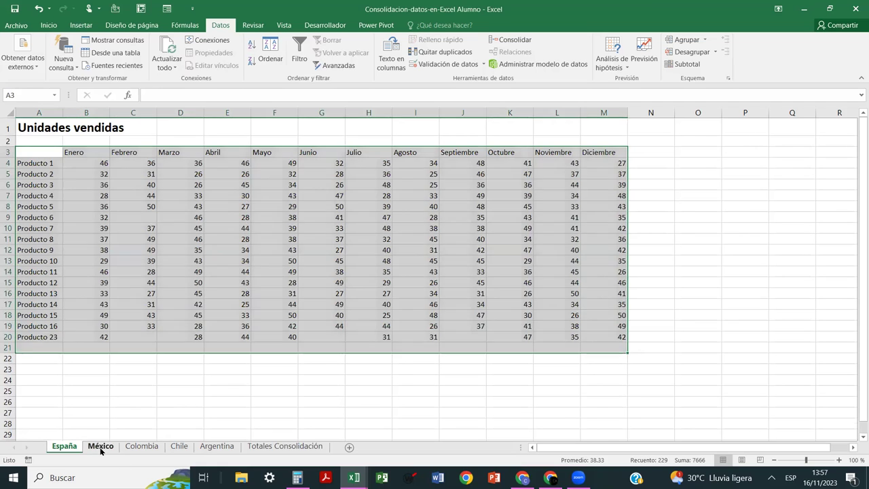
drag(41, 173, 600, 360)
drag(41, 153, 623, 328)
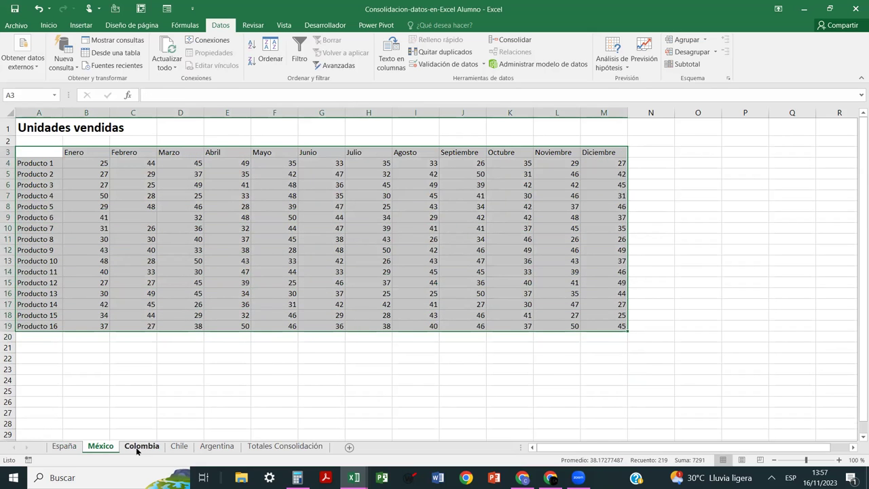
- Highlight A3:M21 on the Colombia sheet, view the Chile and Argentina sheets, and return to Totales Consolidación
key(ctrl+Page_Down)
drag(28, 177, 650, 376)
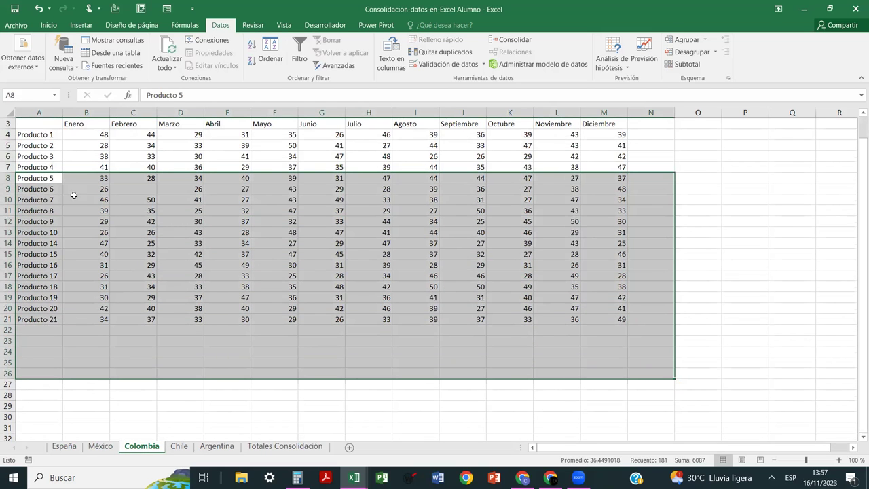
click(37, 133)
drag(33, 124, 607, 316)
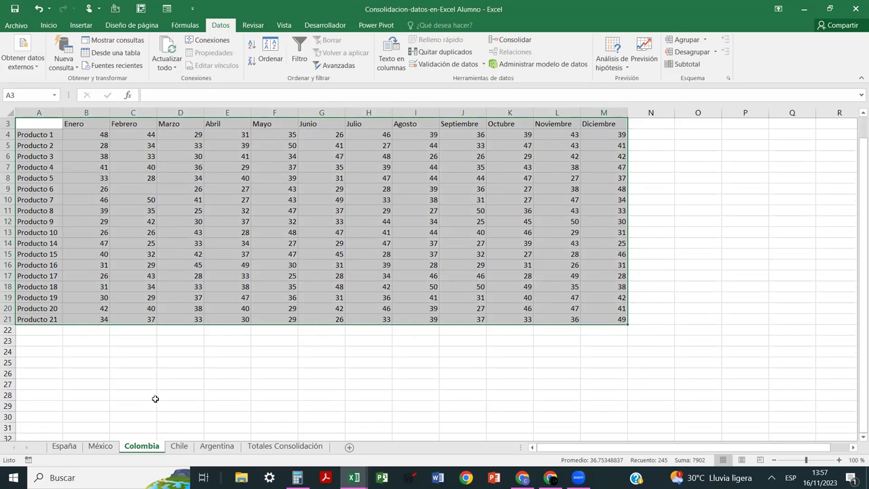
click(179, 451)
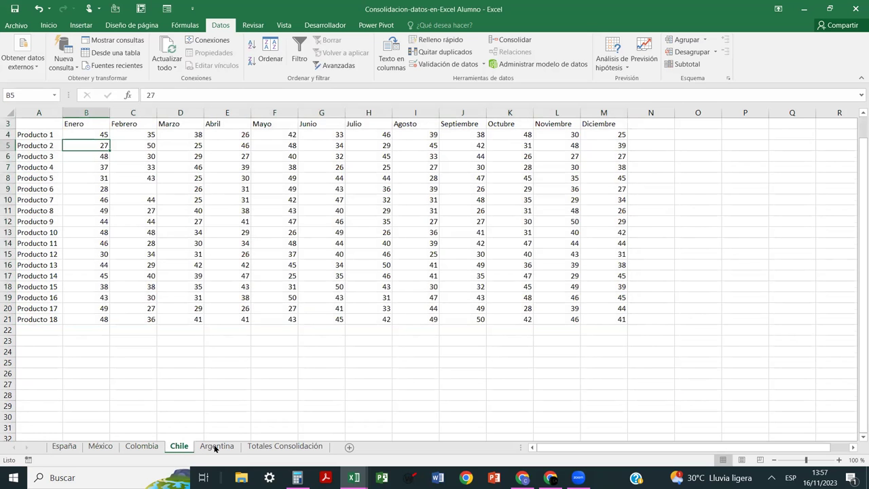
click(218, 449)
click(272, 446)
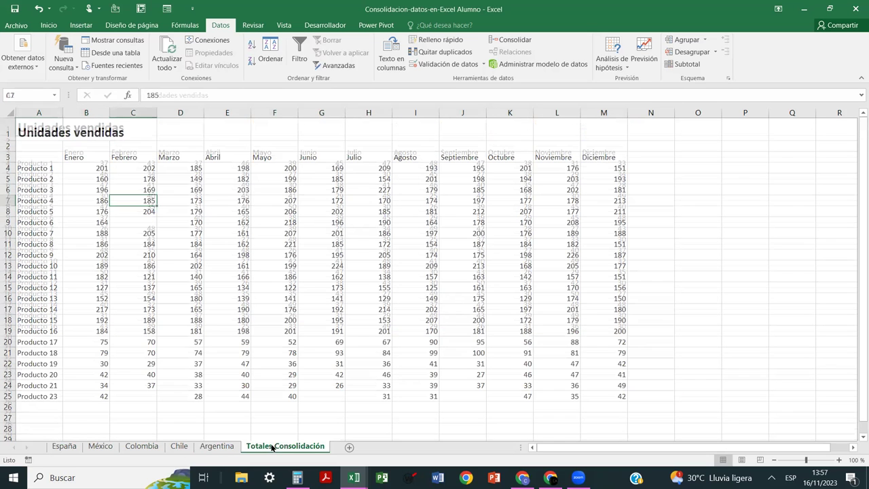